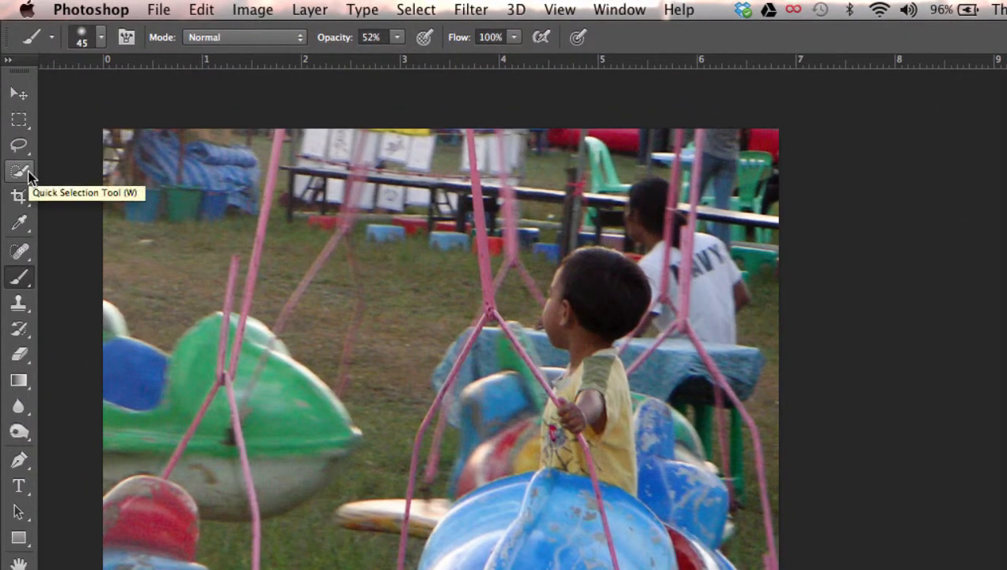
Select the boy and the blue ride he sits in with the Quick Selection tool.
click(21, 171)
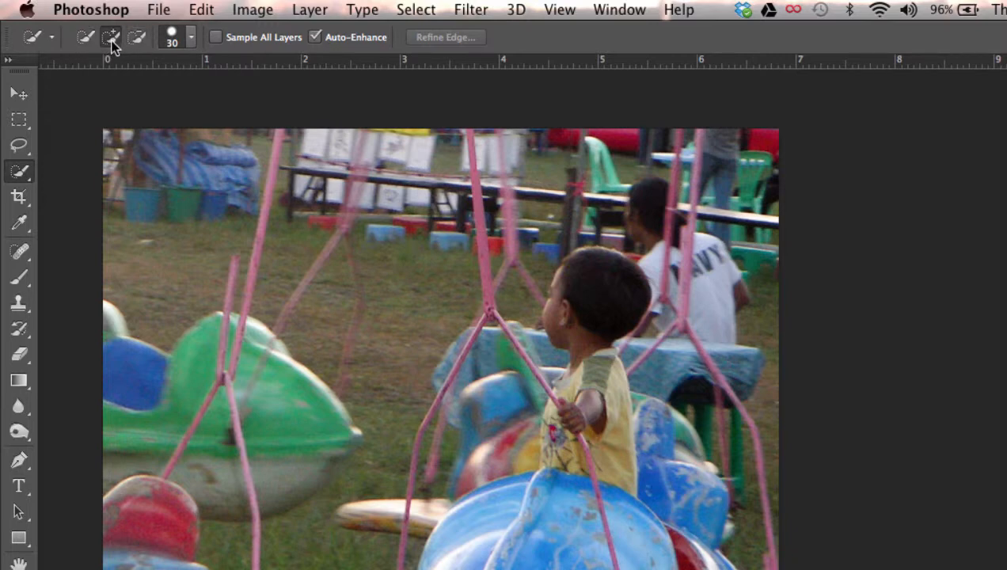
mouse_move(593, 275)
mouse_down()
mouse_move(586, 428)
mouse_move(572, 467)
mouse_up()
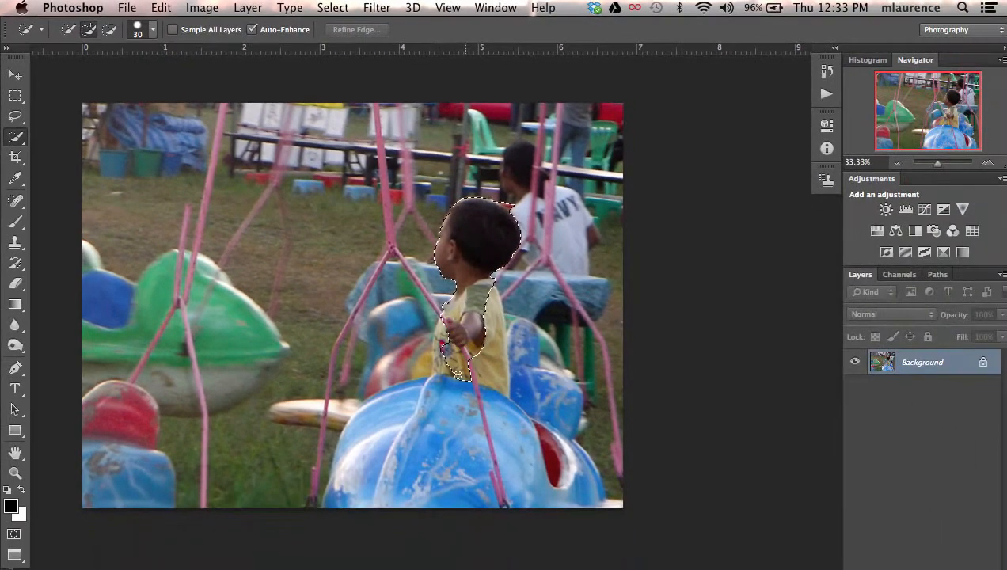
mouse_move(458, 375)
mouse_down()
mouse_move(402, 402)
mouse_move(372, 457)
mouse_up()
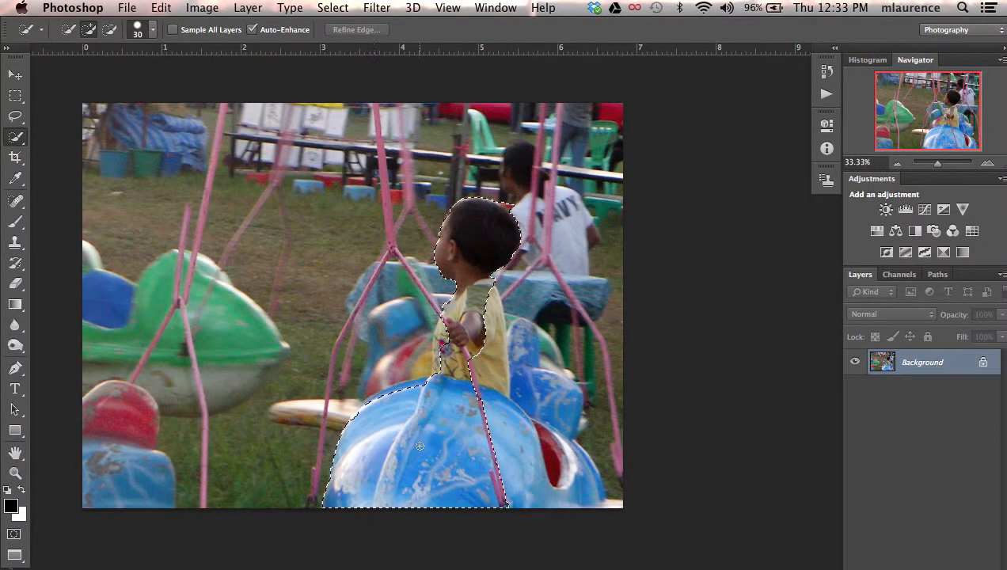
mouse_move(486, 459)
mouse_down()
mouse_move(563, 476)
mouse_move(531, 444)
mouse_move(456, 408)
mouse_move(443, 323)
mouse_move(470, 313)
mouse_move(474, 271)
mouse_up()
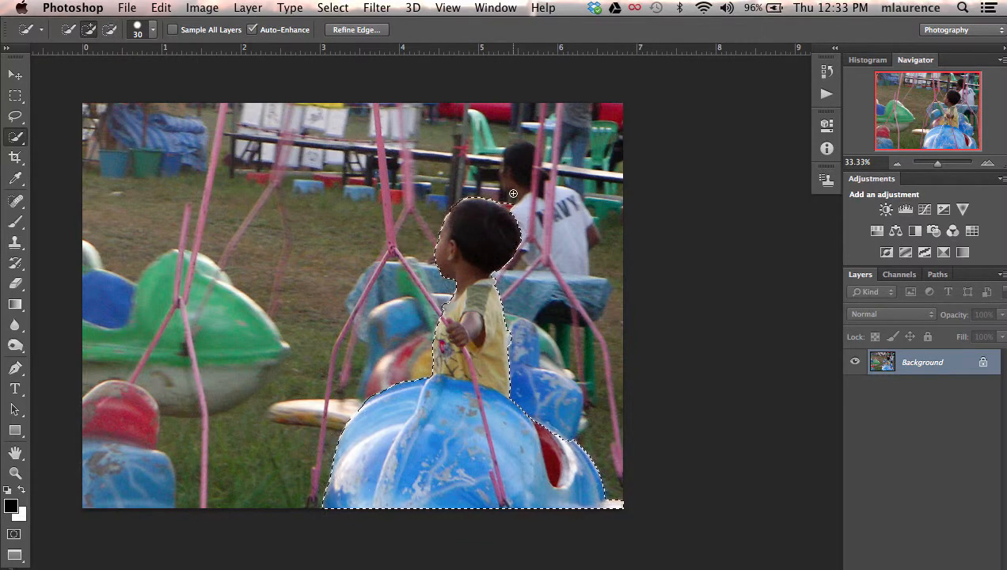
key(alt)
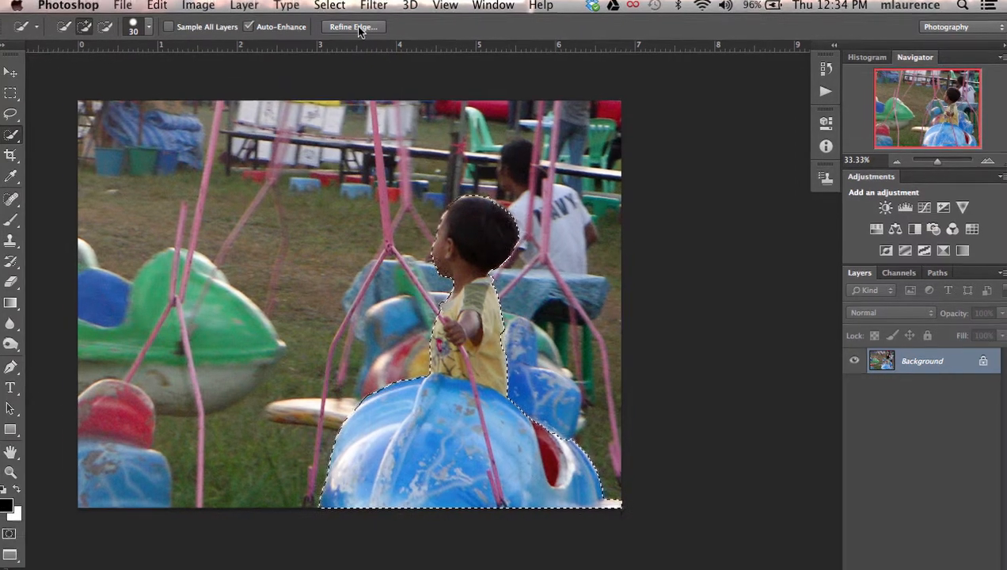
Refine the selection's edge with Smart Radius enabled, radius 2.9 px, smooth 12 and feather 1.3 px.
click(353, 27)
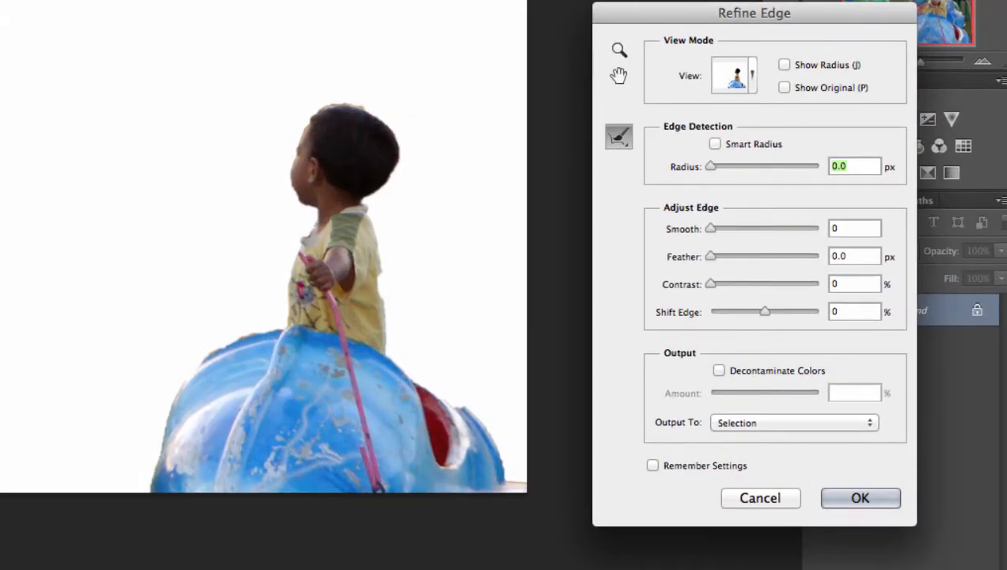
click(715, 144)
drag(711, 170, 730, 172)
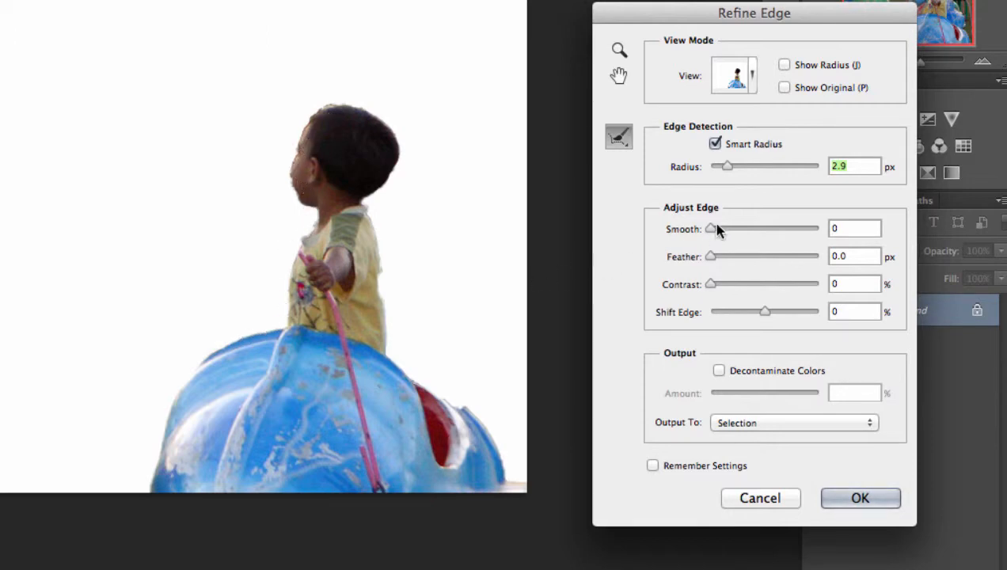
drag(711, 230, 723, 229)
drag(709, 256, 718, 257)
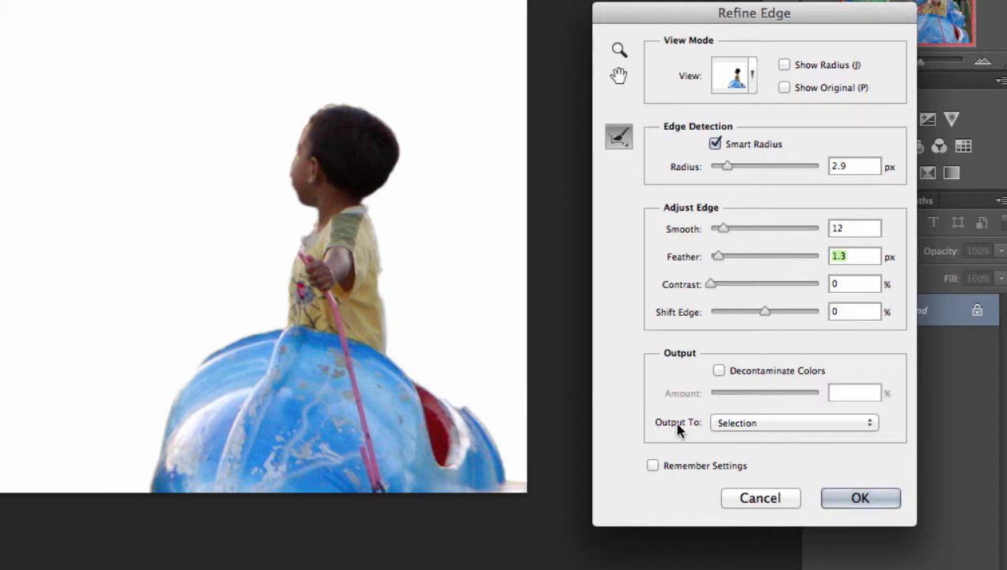
Output the refined selection to a new layer with a layer mask.
click(735, 426)
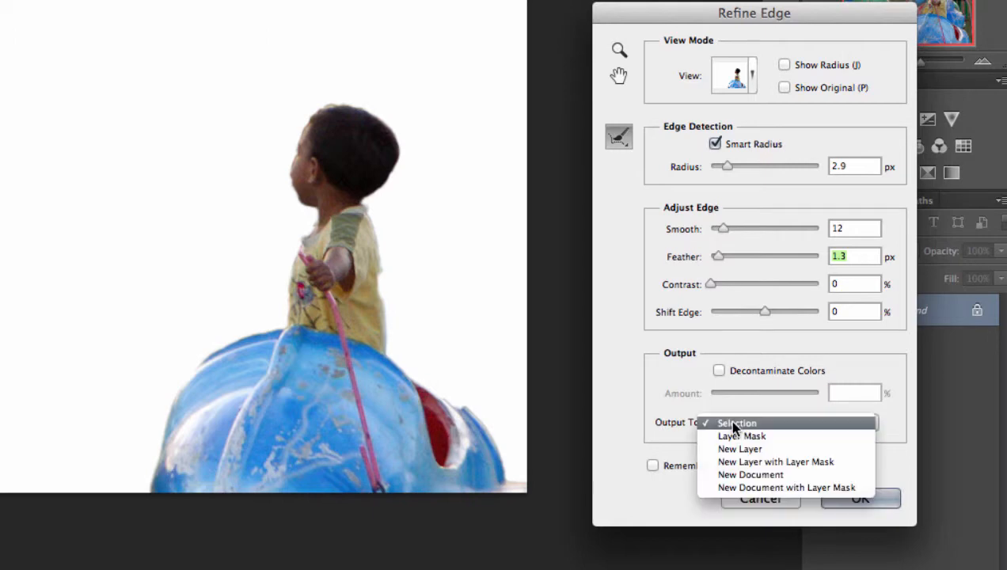
click(731, 463)
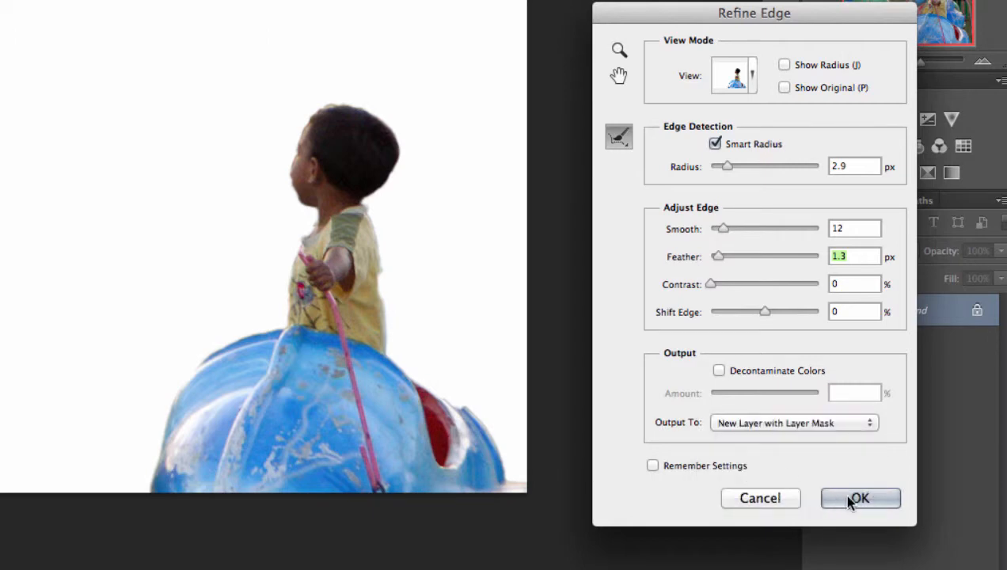
click(846, 496)
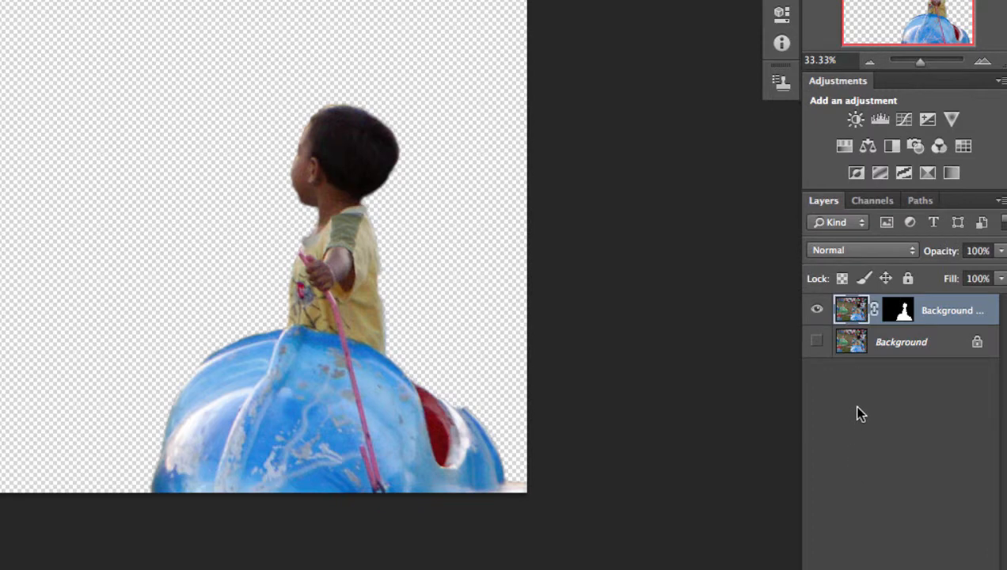
Invert the new layer's mask so the boy and ride are hidden, and make the Background layer visible again.
double_click(901, 310)
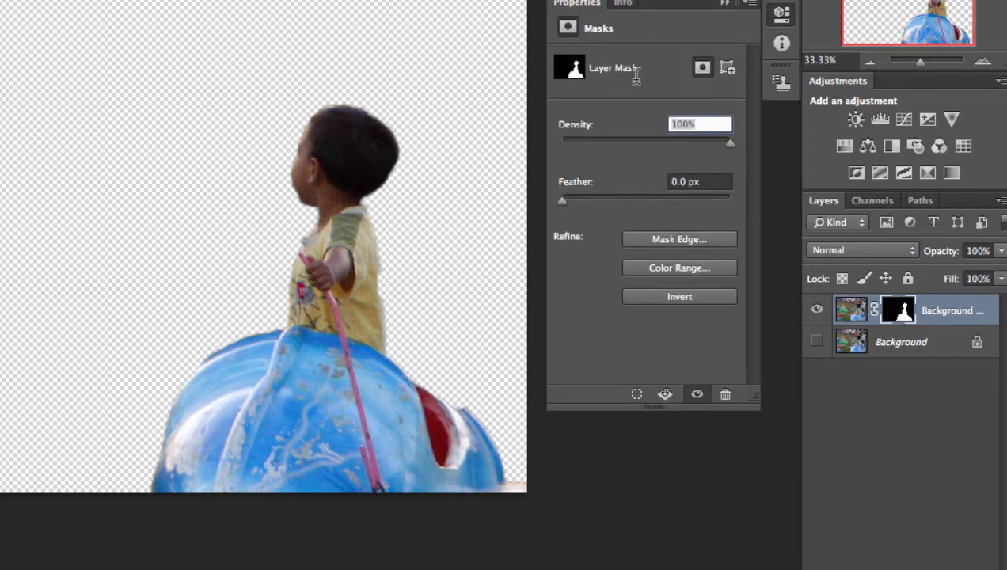
click(647, 299)
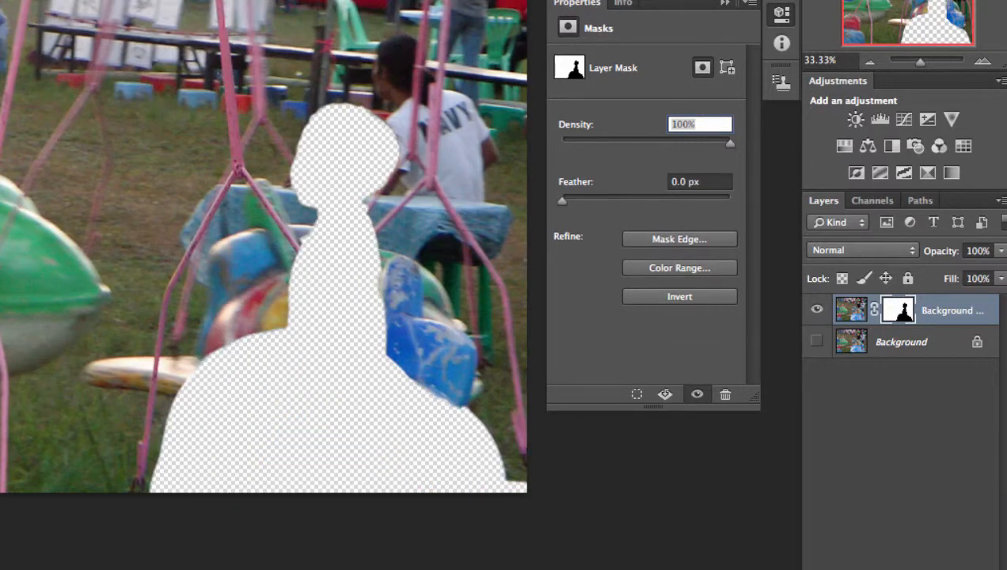
click(724, 4)
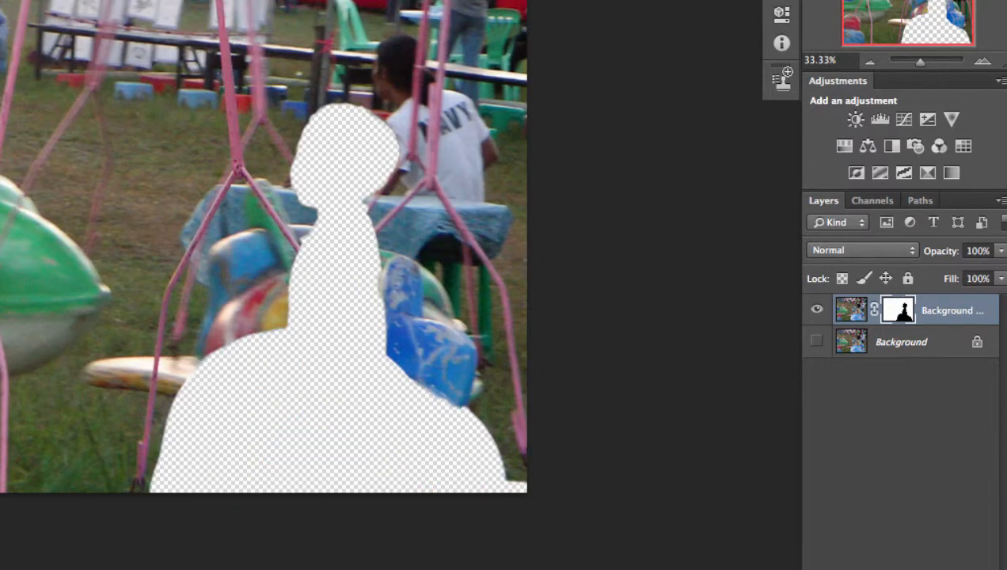
click(817, 343)
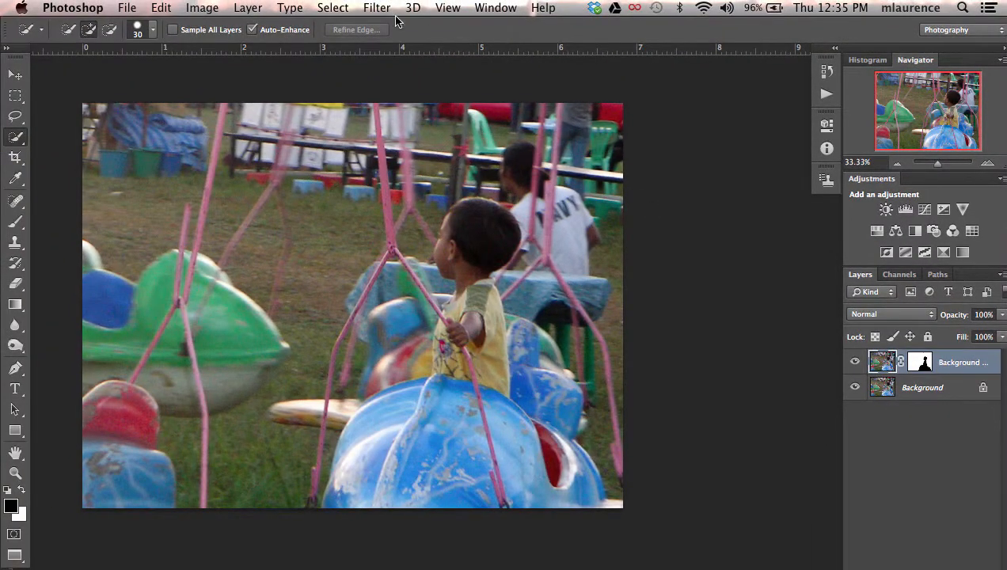
Try a Zoom Radial Blur with amount 50 and Good quality on the masked layer, and undo it.
click(378, 9)
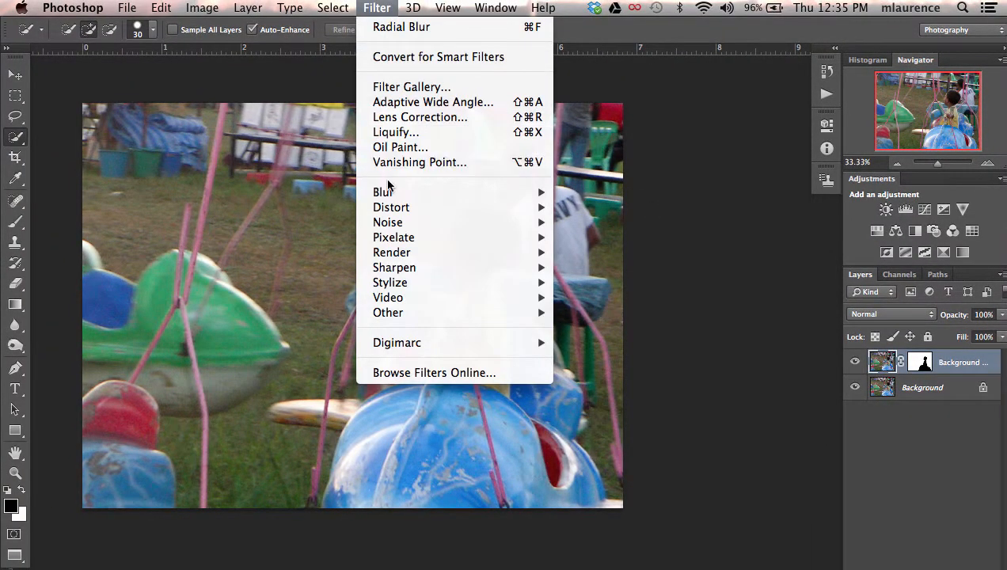
mouse_move(386, 191)
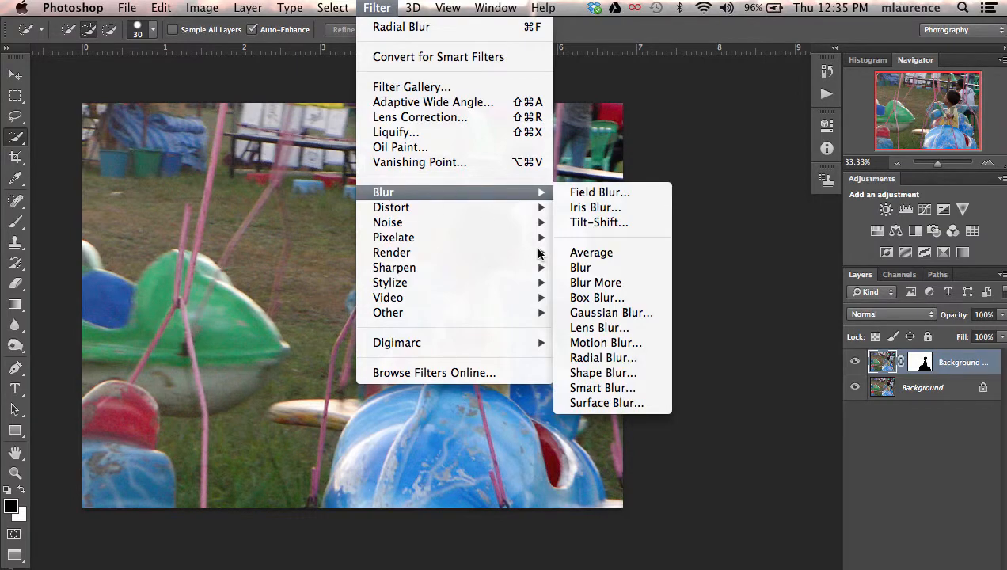
click(593, 358)
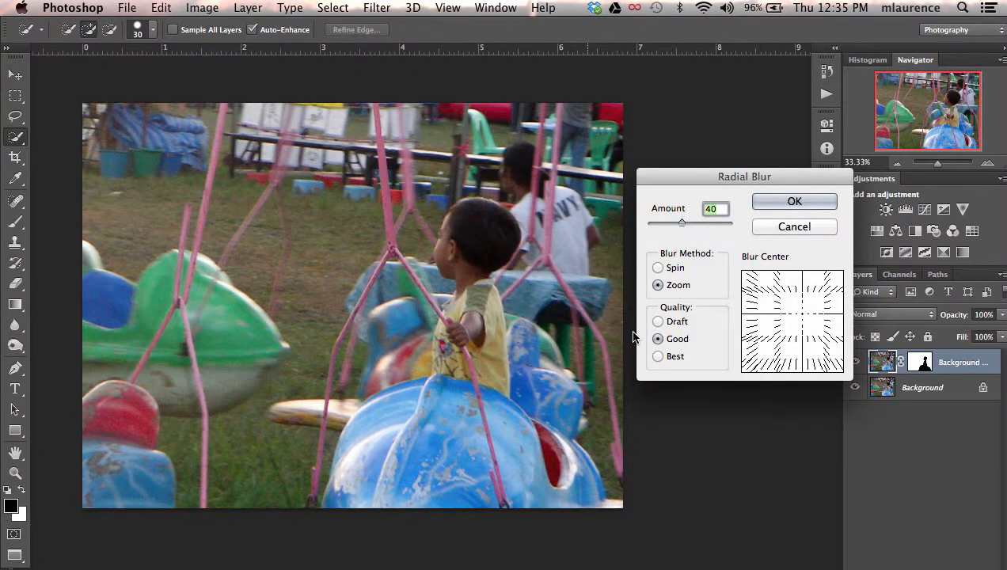
click(683, 268)
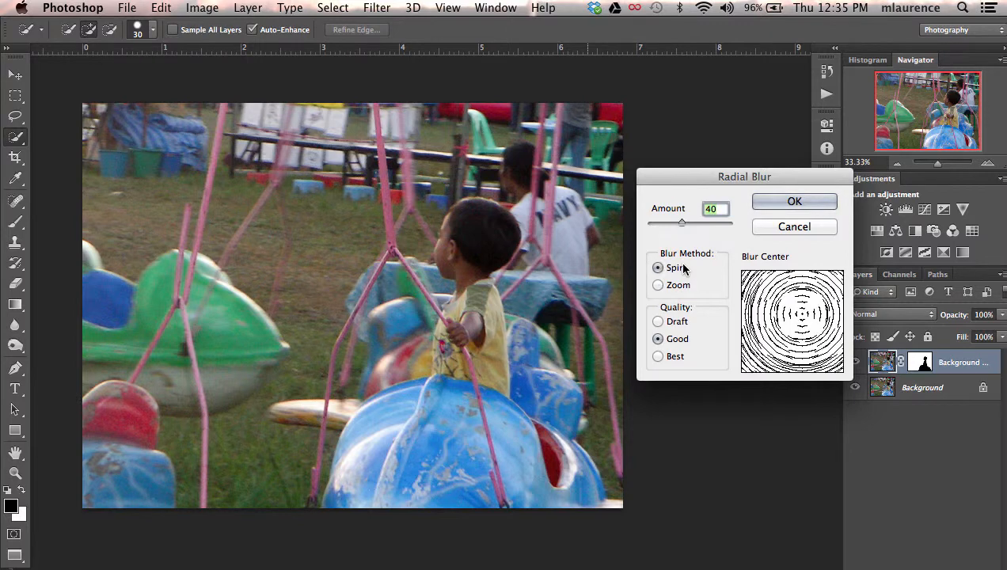
click(674, 285)
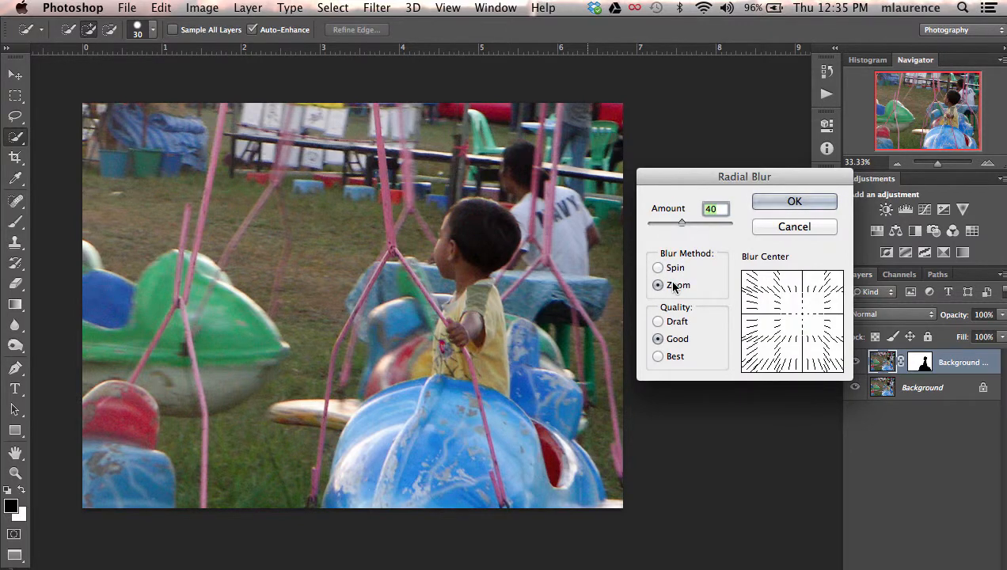
click(807, 319)
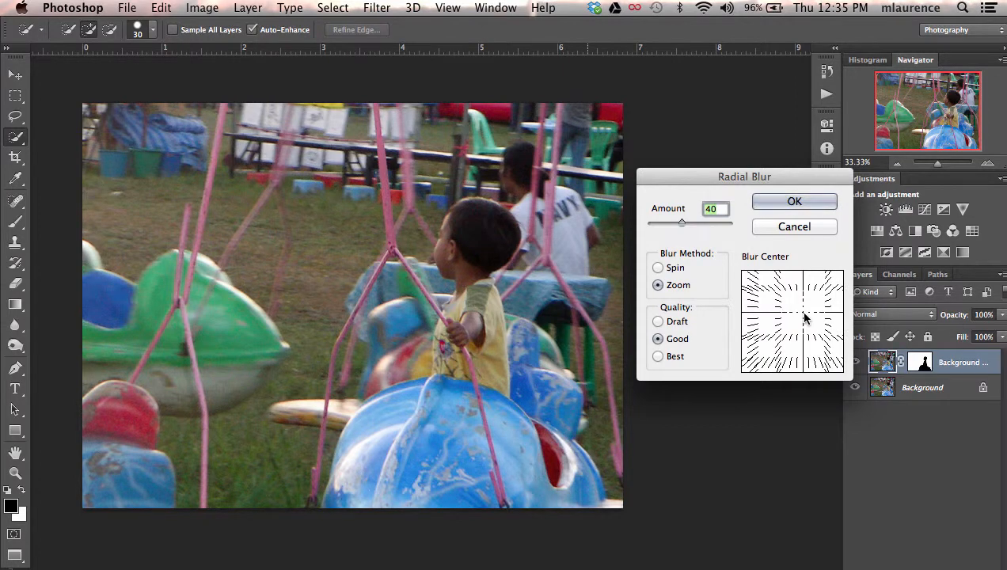
drag(679, 224, 688, 227)
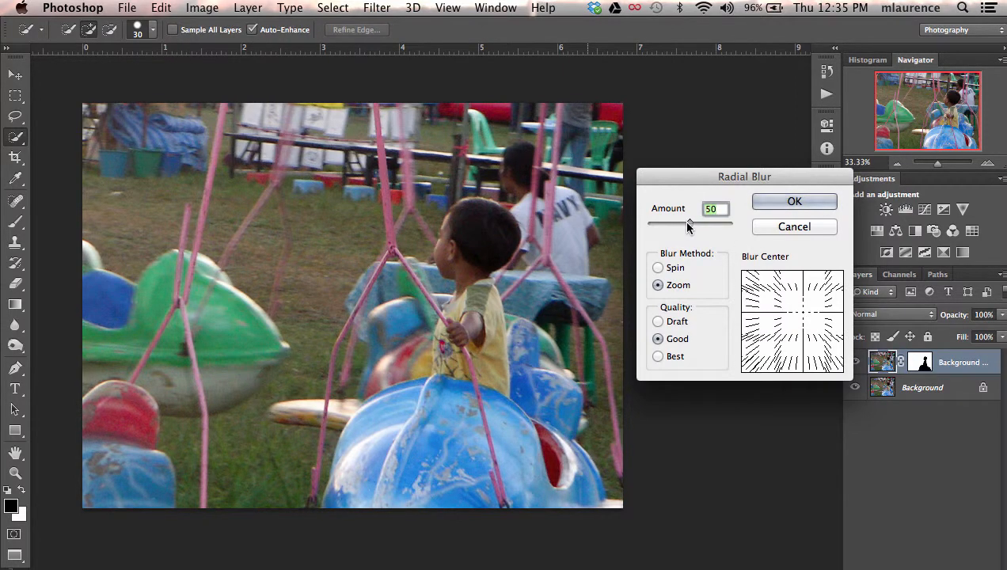
click(762, 200)
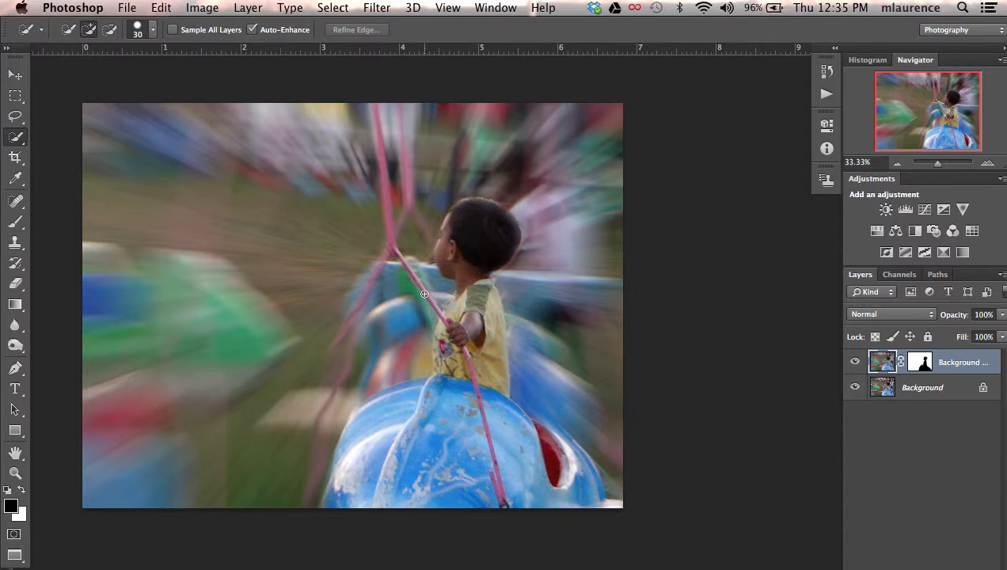
key(super+z)
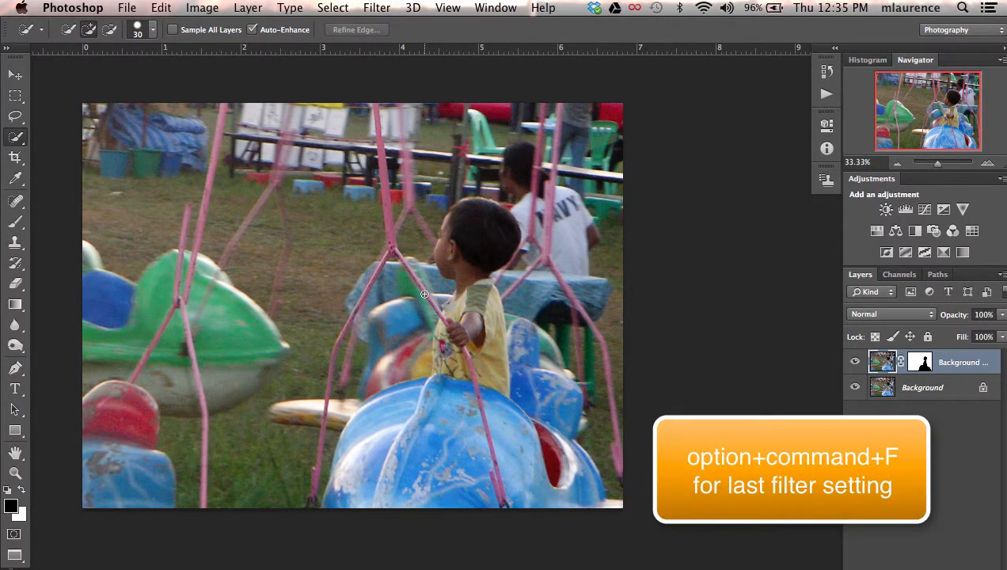
Apply a Zoom Radial Blur with amount 50 and Good quality, shifting the blur center slightly to the left.
key(alt+super+f)
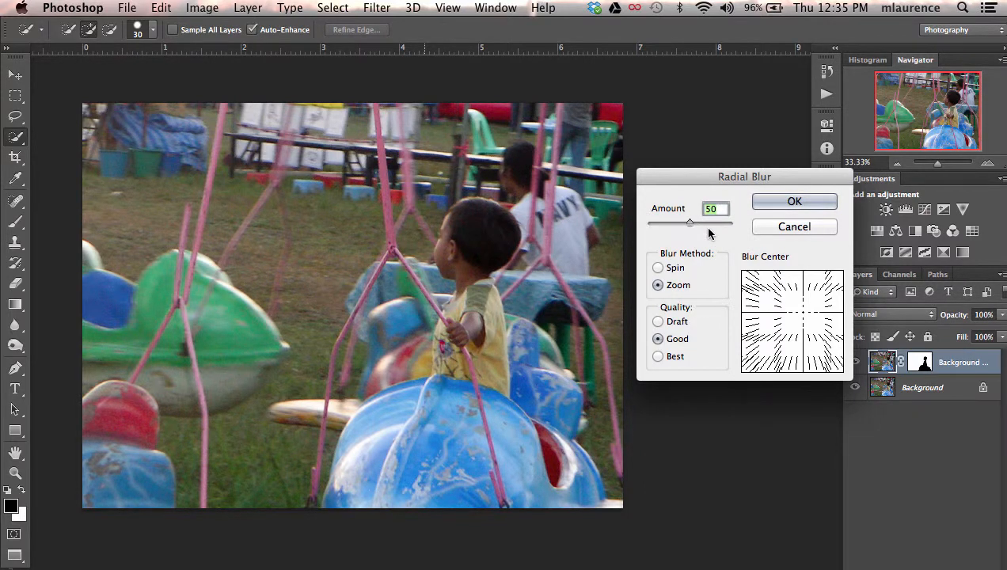
click(799, 320)
drag(798, 320, 796, 313)
click(795, 203)
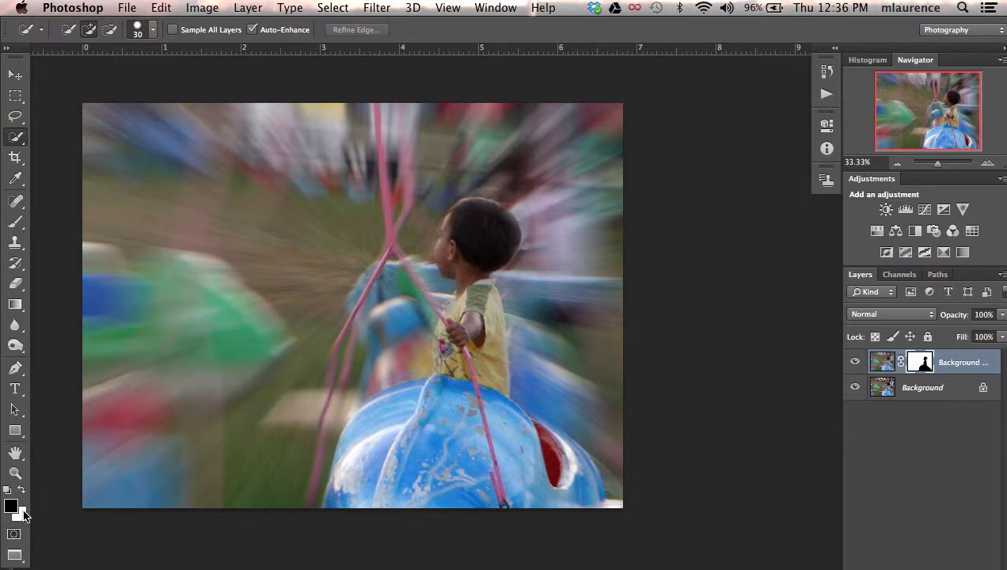
Swap the foreground and background colors back and forth, ending on black, and activate the Brush tool.
key(x)
key(x)
key(x)
key(x)
click(16, 222)
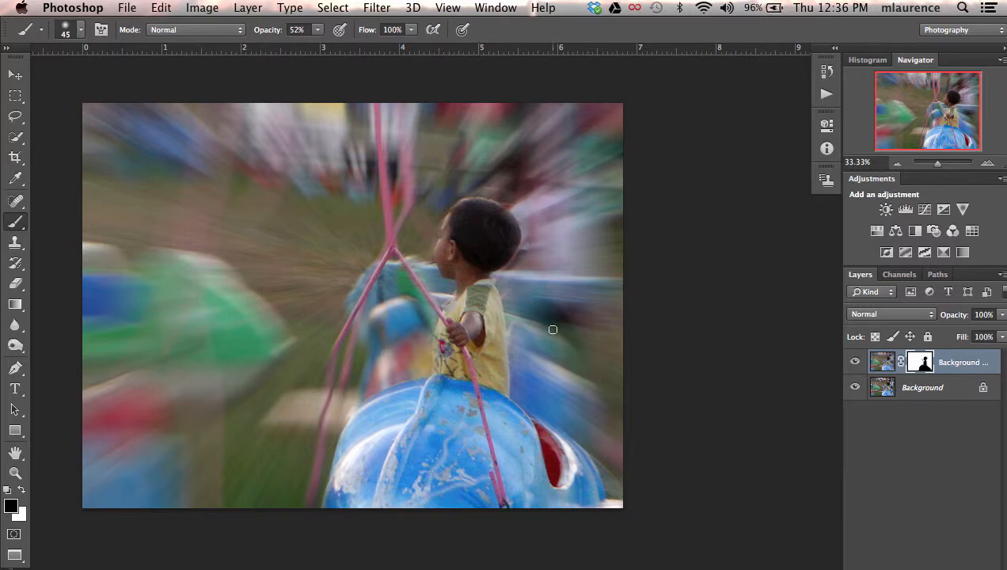
Duplicate the Background layer and move the copy to the top of the layer stack.
click(888, 386)
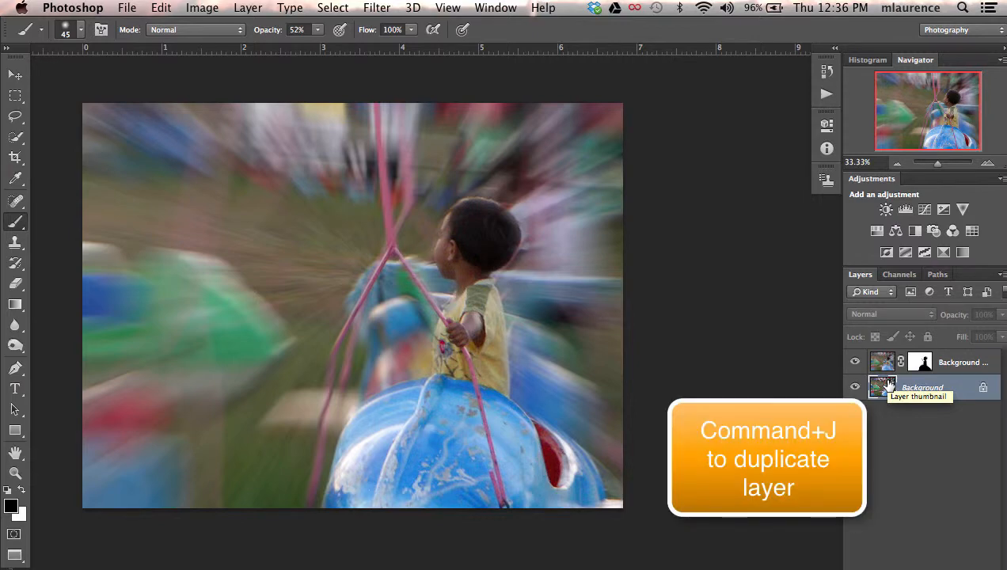
key(super+j)
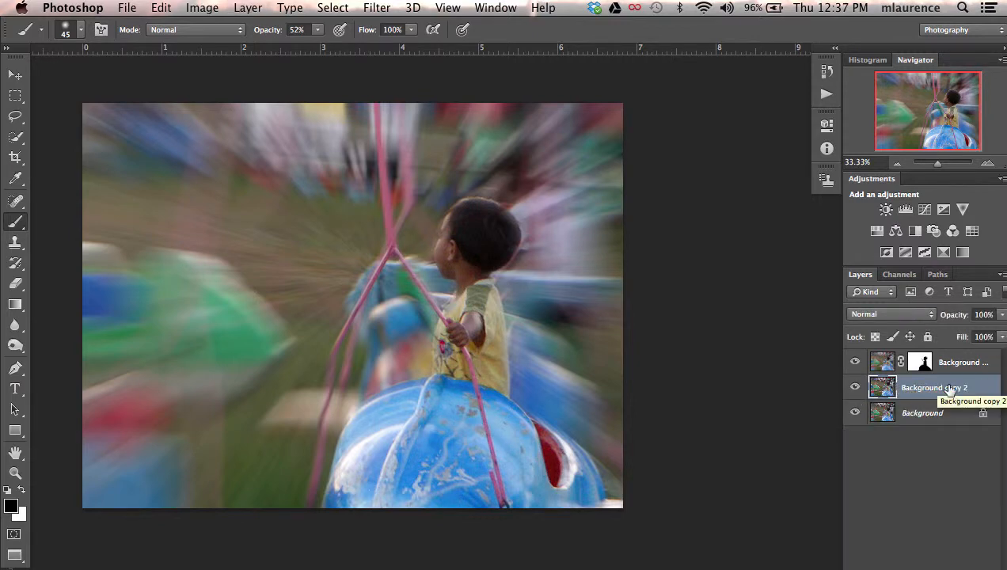
drag(982, 385, 976, 354)
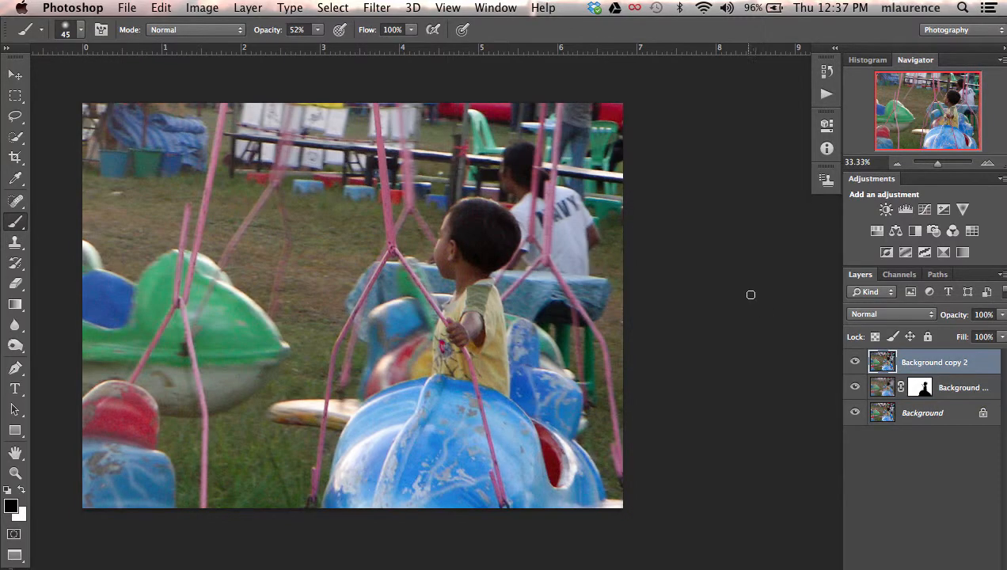
Apply a Gaussian Blur with a radius of 10.1 pixels to the top Background copy.
click(377, 7)
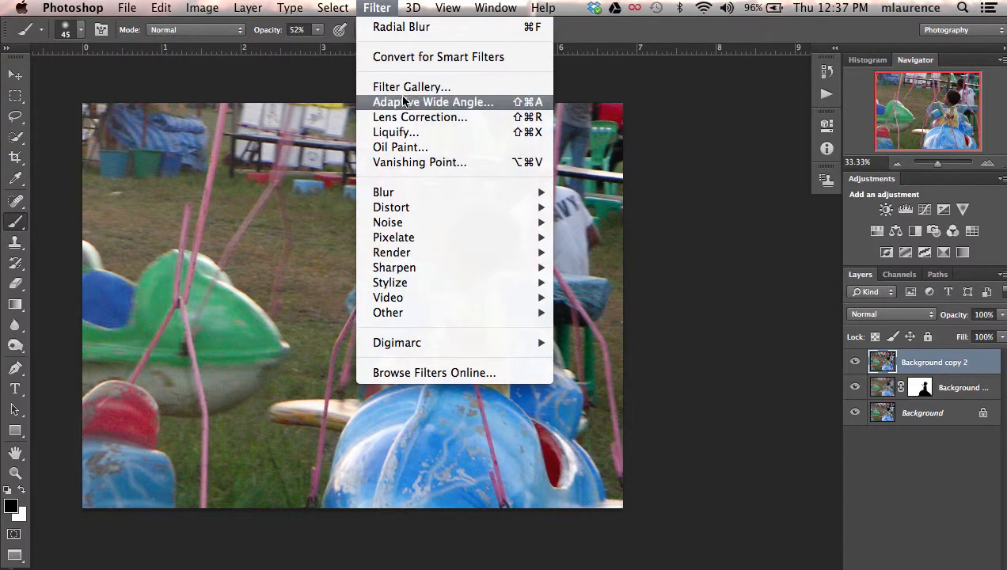
mouse_move(410, 192)
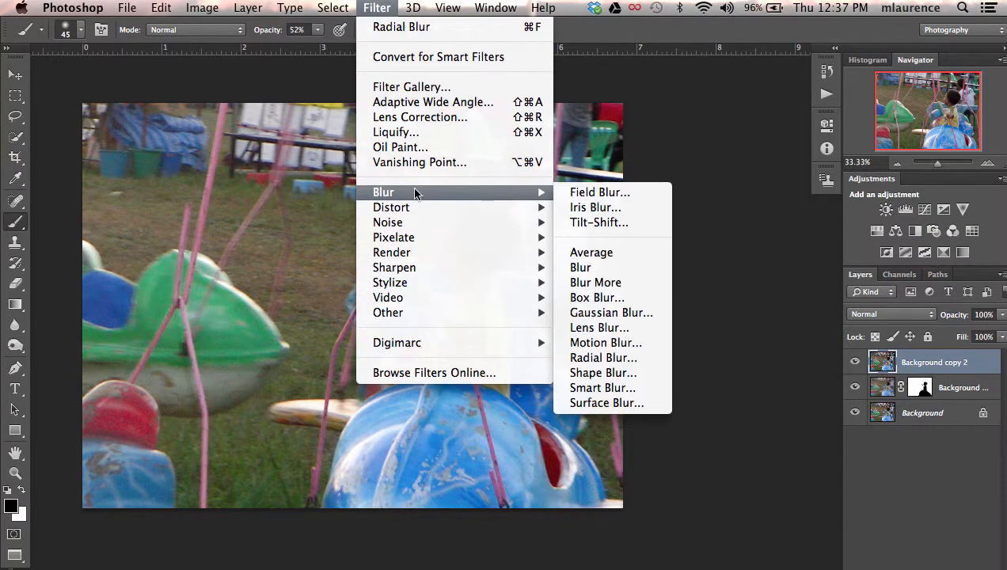
click(598, 314)
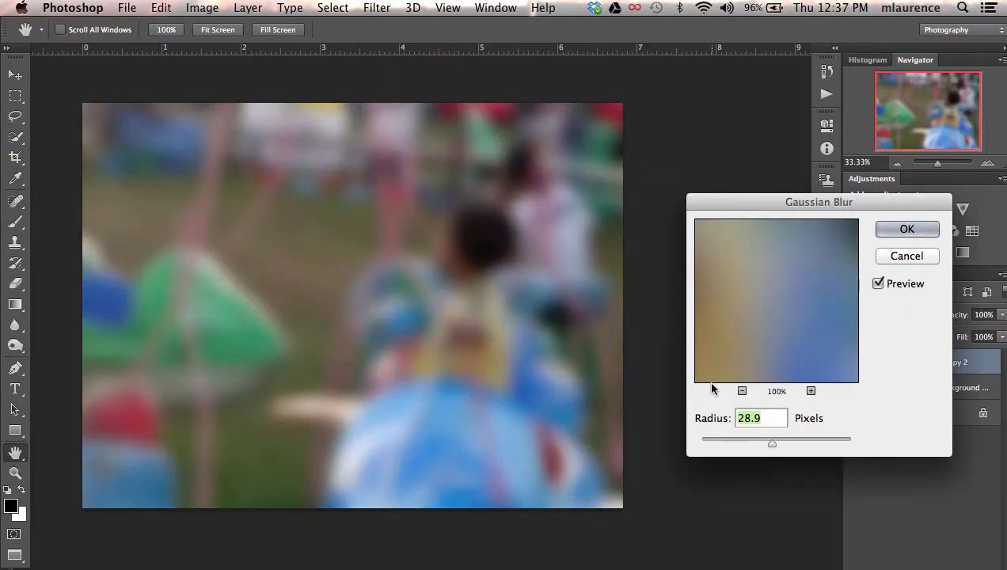
drag(776, 441, 761, 449)
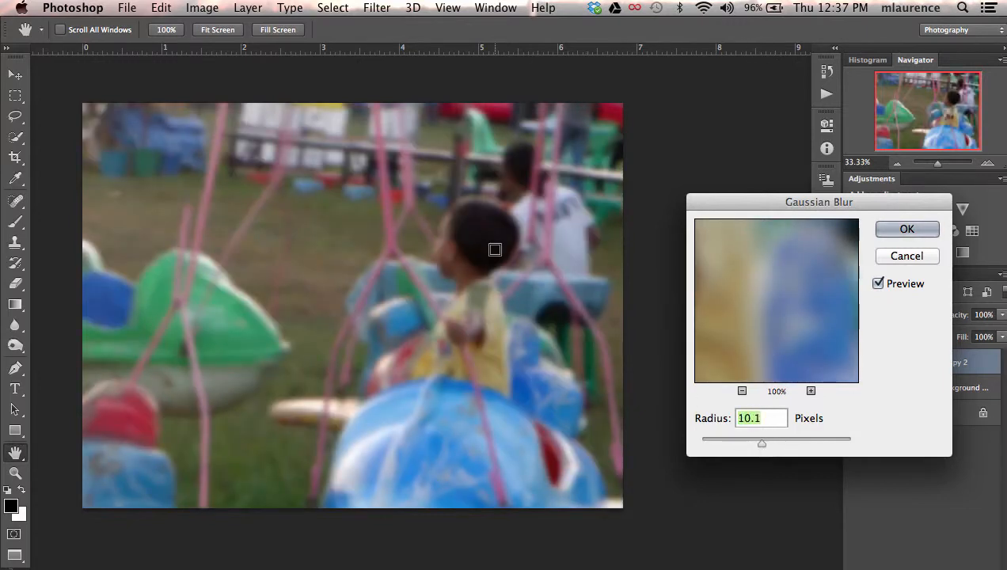
click(897, 229)
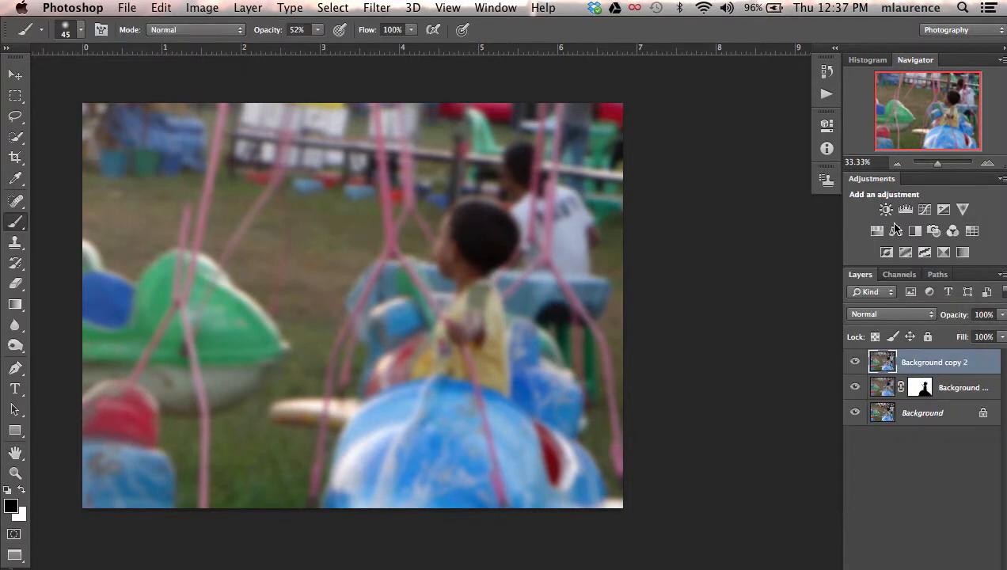
Set the blurred Background copy 2 layer to Soft Light blending and lower its opacity to 46%.
click(893, 315)
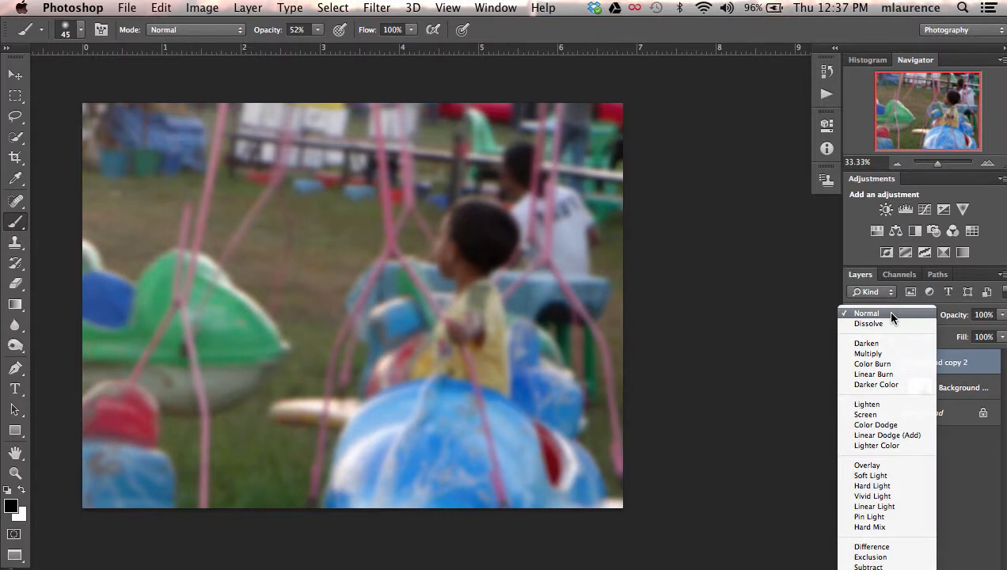
click(883, 476)
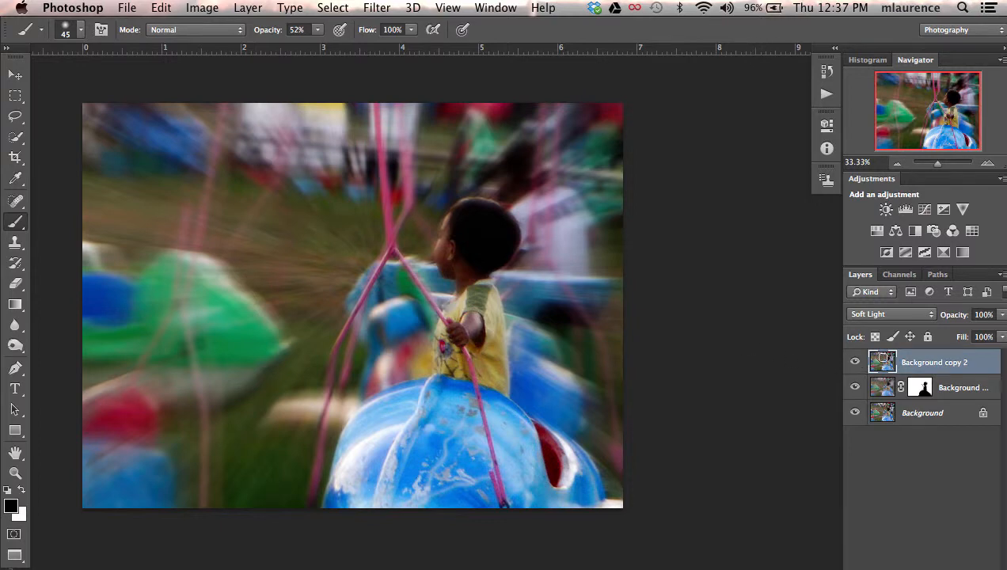
click(954, 315)
drag(954, 315, 910, 319)
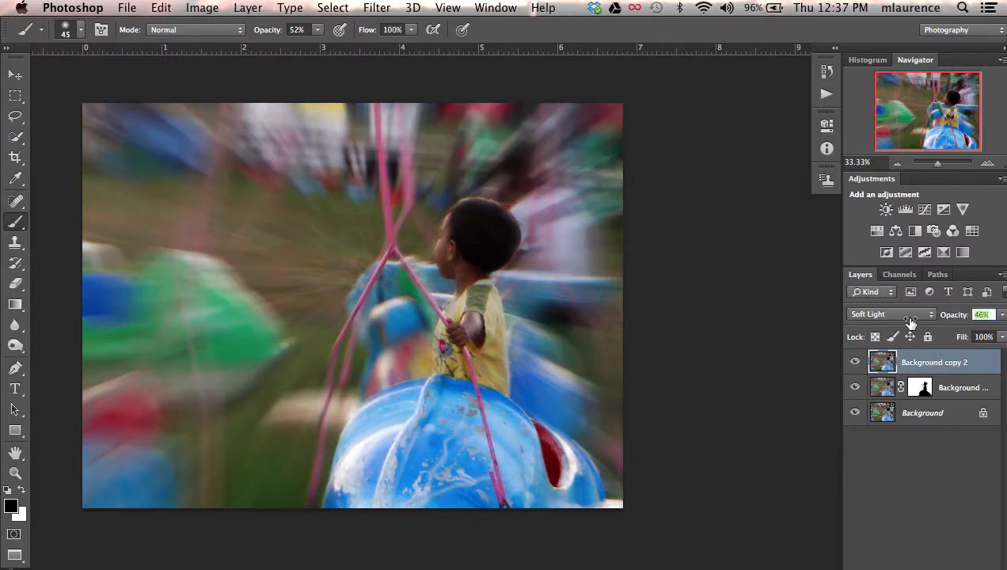
Compare before and after by hiding and reshowing Background copy 2, and by showing only the original Background layer before restoring all layers.
click(856, 362)
click(856, 362)
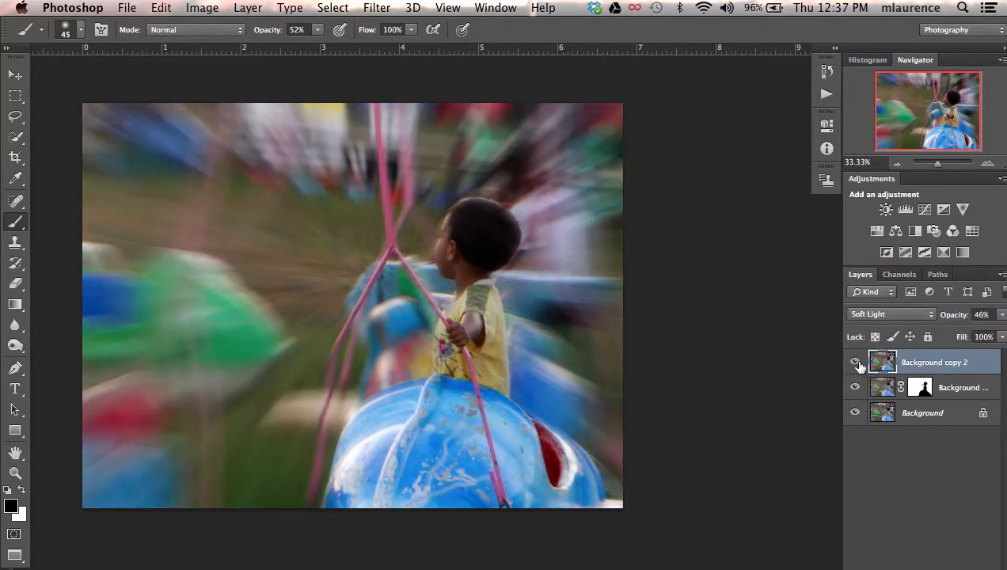
alt+click(855, 413)
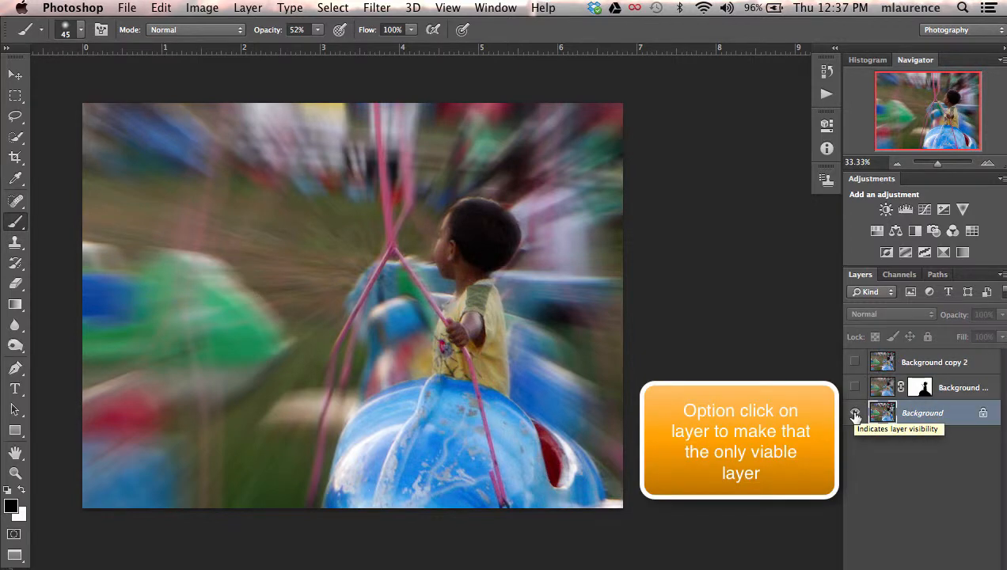
alt+click(855, 413)
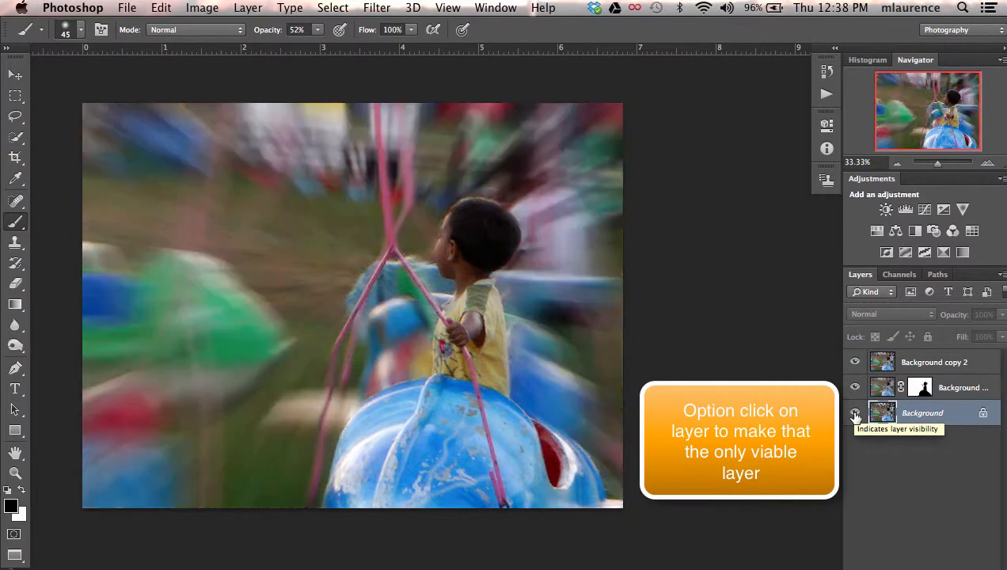